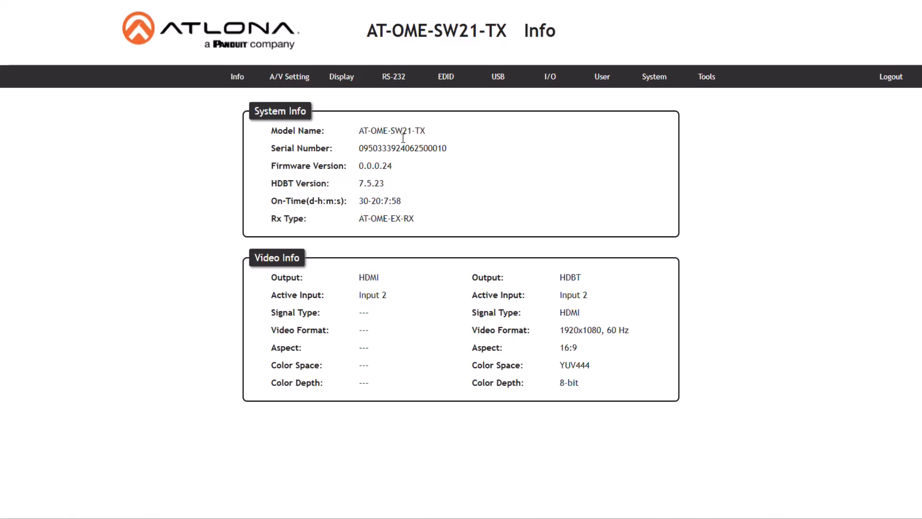
Step: Examine the available video input selections and HDMI output +5V options in the A/V settings
{"action": "left_click", "coordinate": [294, 85]}
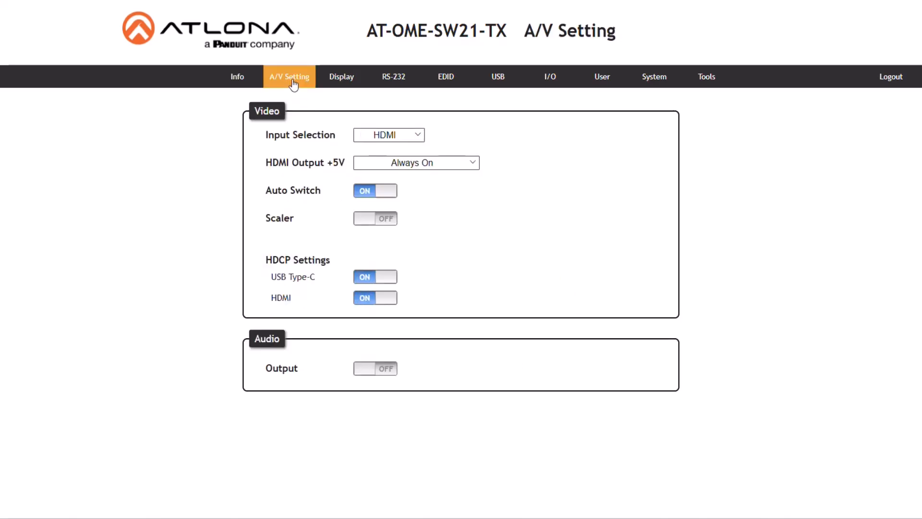
{"action": "left_click", "coordinate": [422, 141]}
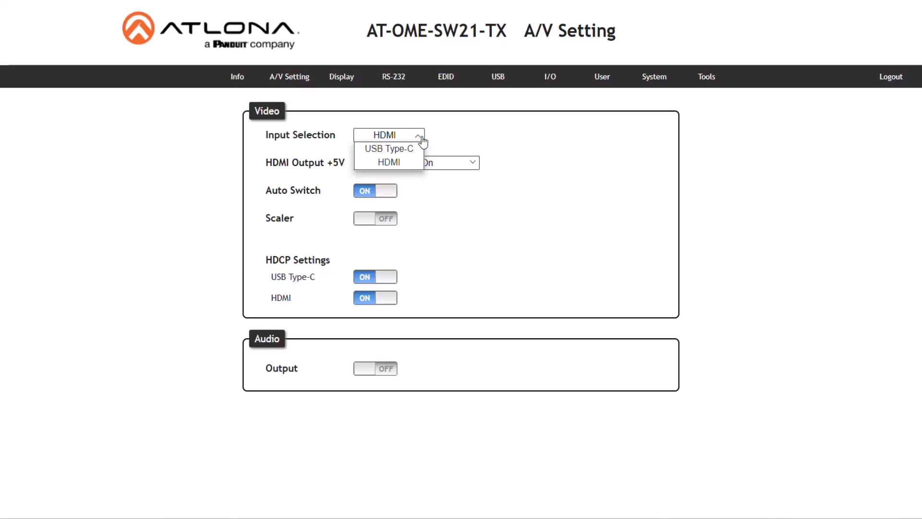
{"action": "left_click", "coordinate": [422, 140]}
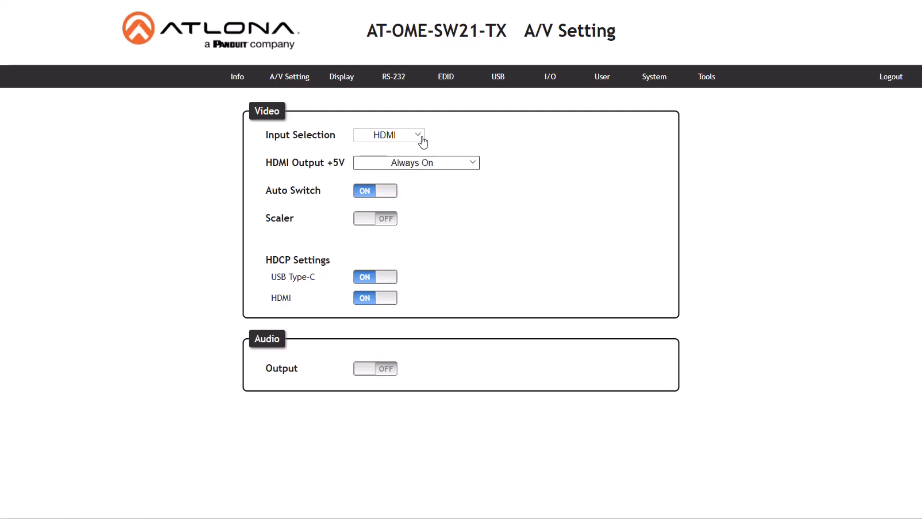
{"action": "left_click", "coordinate": [457, 165]}
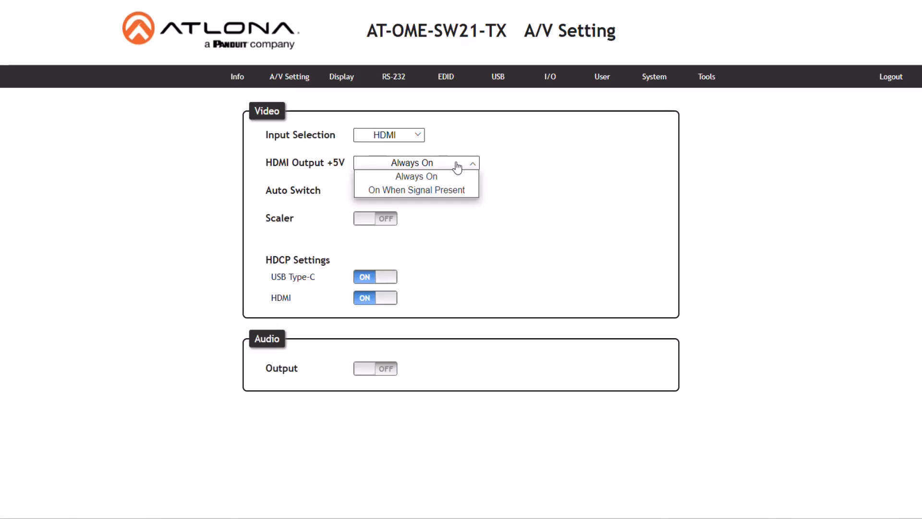
{"action": "left_click", "coordinate": [457, 166]}
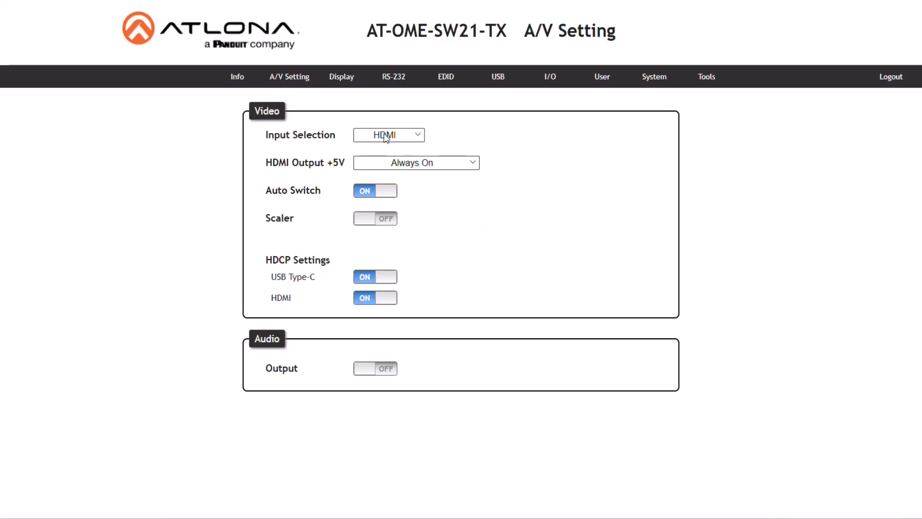
Step: Examine the display settings' options for auto power, auto power off timer, lamp cool down timer and warm-up timer
{"action": "left_click", "coordinate": [329, 79]}
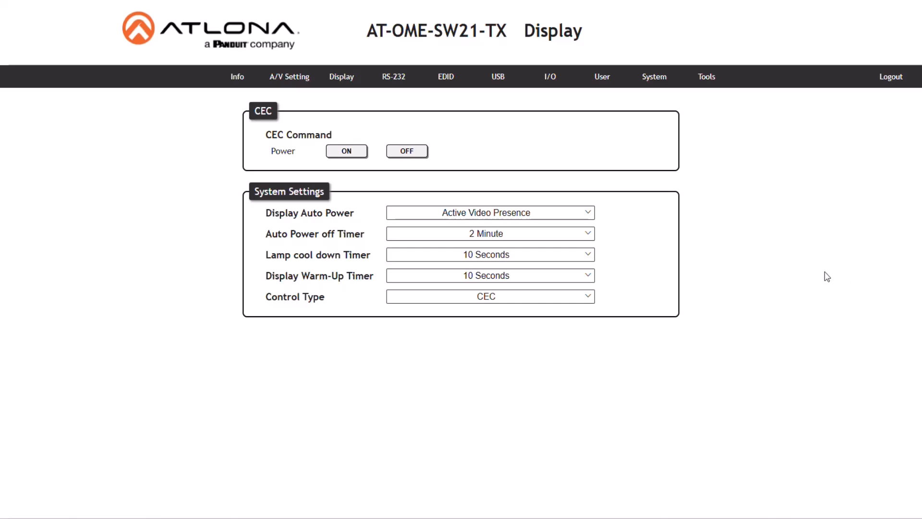
{"action": "left_click", "coordinate": [590, 217]}
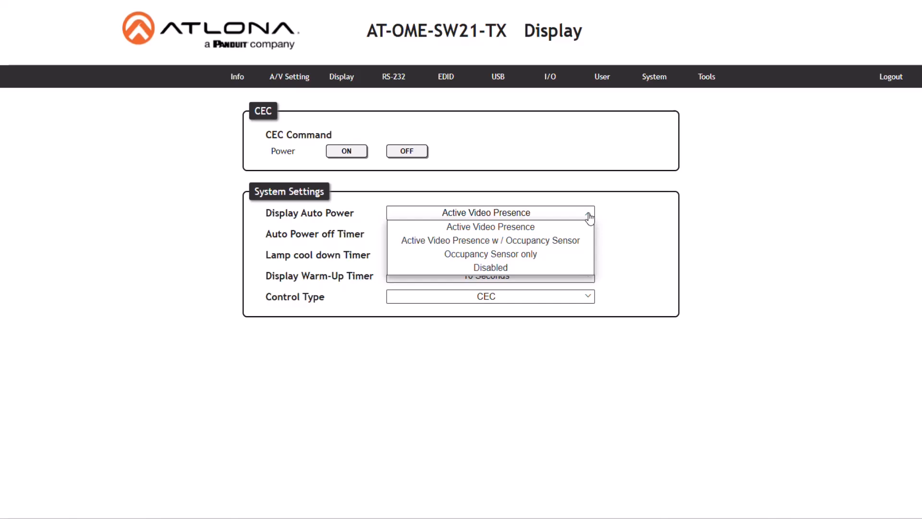
{"action": "left_click", "coordinate": [589, 218]}
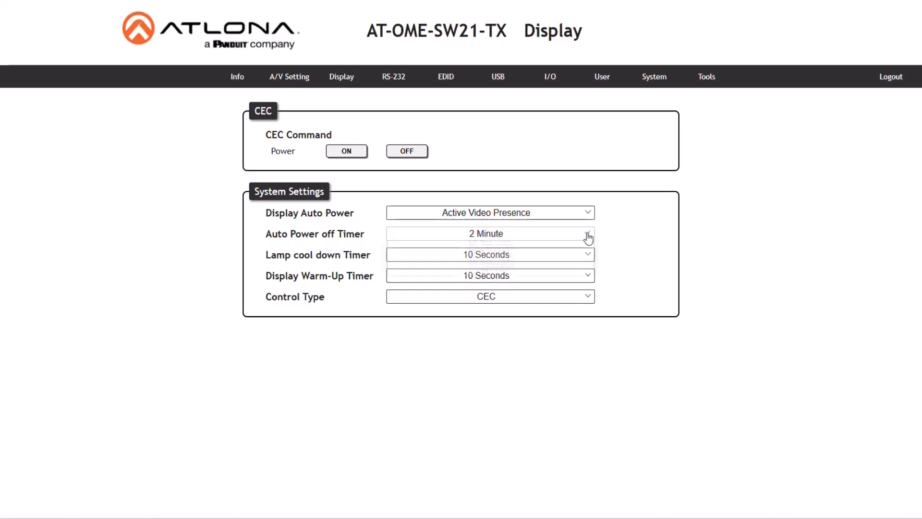
{"action": "left_click", "coordinate": [588, 235]}
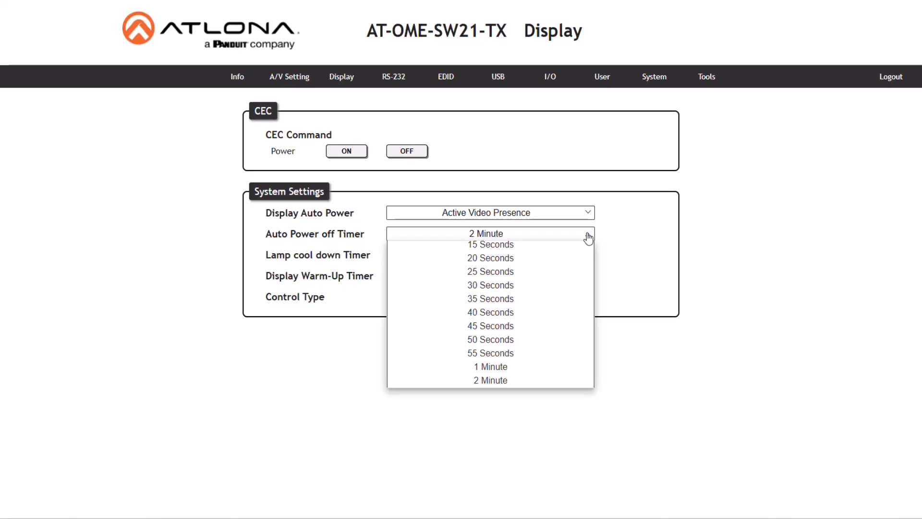
{"action": "left_click", "coordinate": [589, 235]}
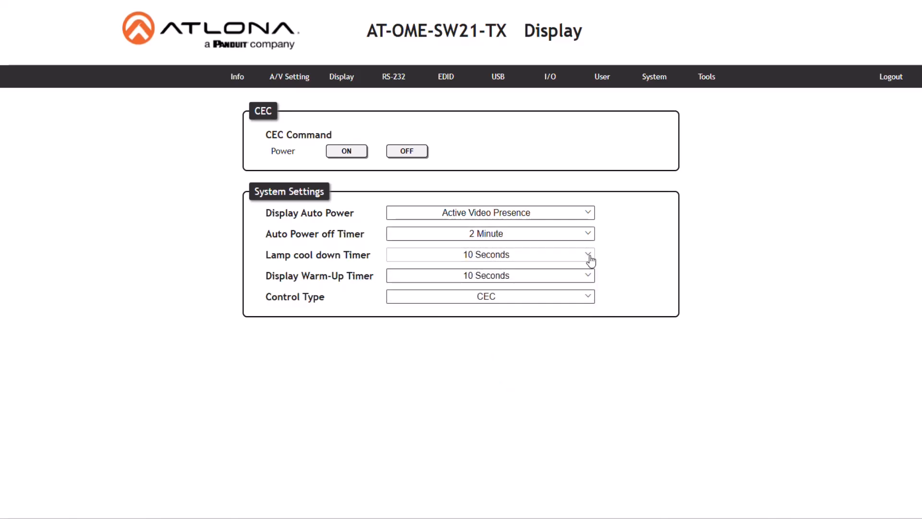
{"action": "left_click", "coordinate": [589, 255]}
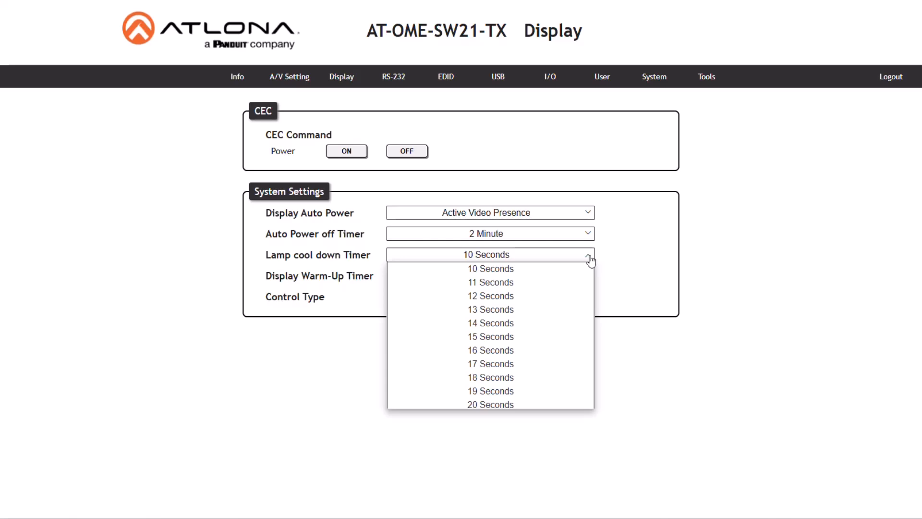
{"action": "left_click", "coordinate": [590, 259]}
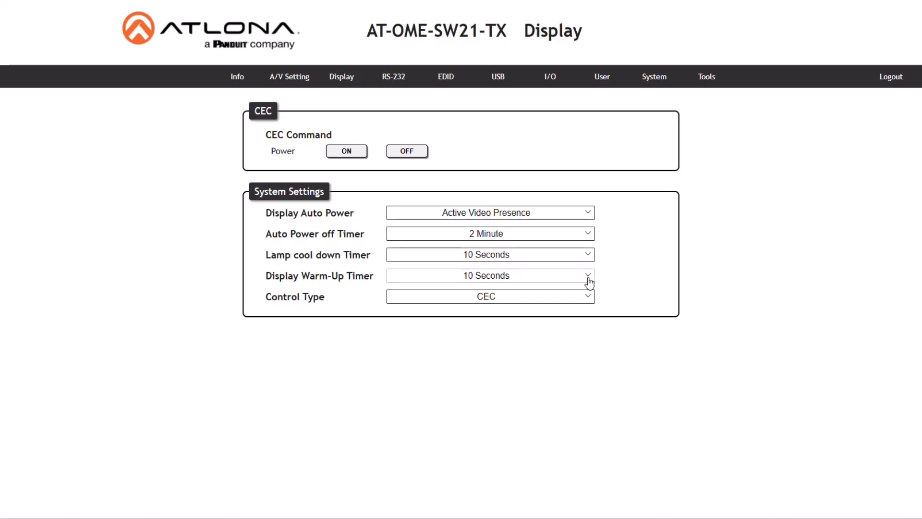
{"action": "left_click", "coordinate": [588, 280]}
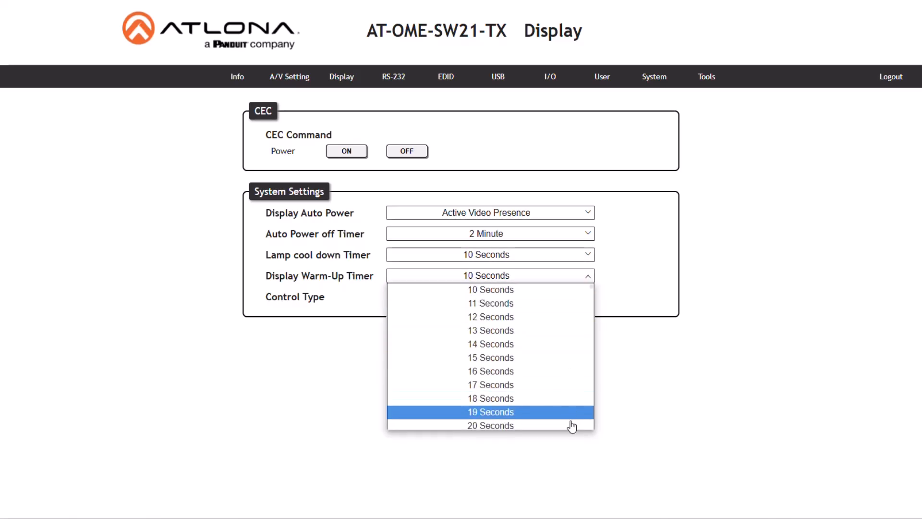
{"action": "left_click", "coordinate": [592, 279]}
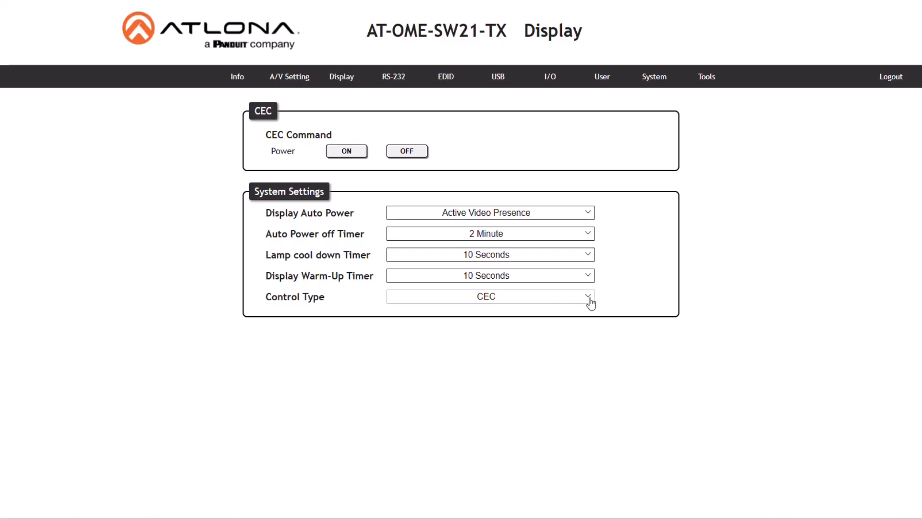
Step: Set the display control type to RS232 and examine the manufacturers offered for the display commands
{"action": "left_click", "coordinate": [591, 302]}
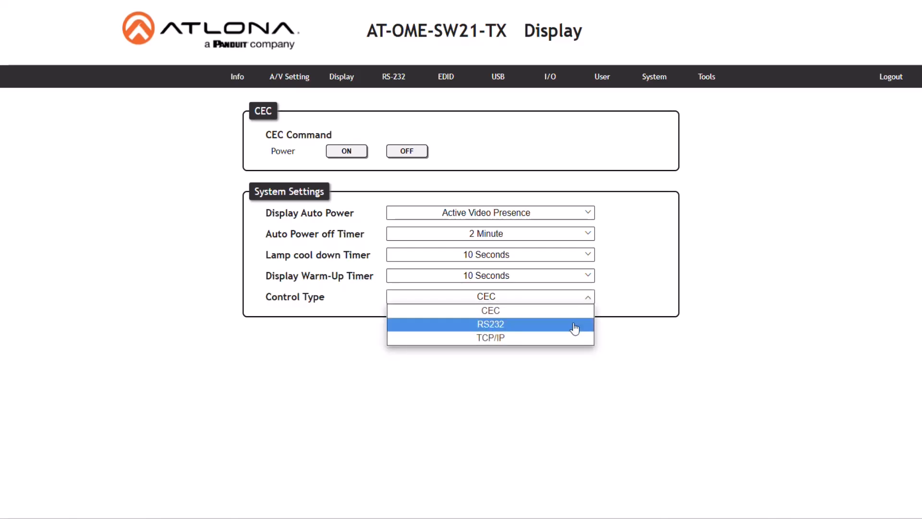
{"action": "left_click", "coordinate": [575, 328]}
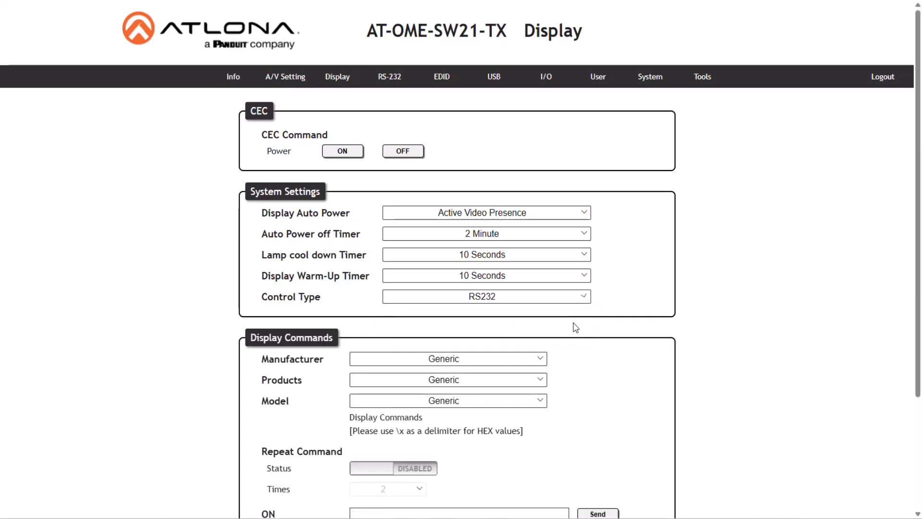
{"action": "scroll", "coordinate": [828, 374], "scroll_direction": "down", "scroll_amount": 3}
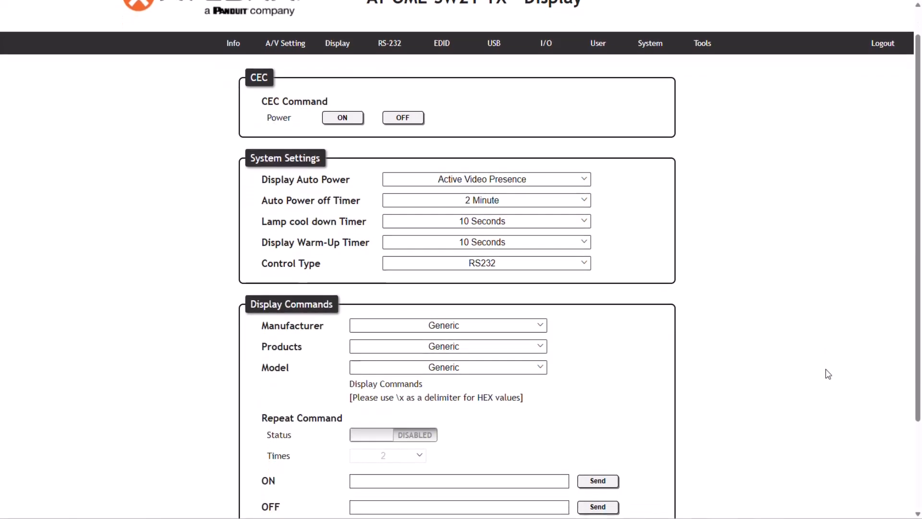
{"action": "scroll", "coordinate": [831, 371], "scroll_direction": "down", "scroll_amount": 1}
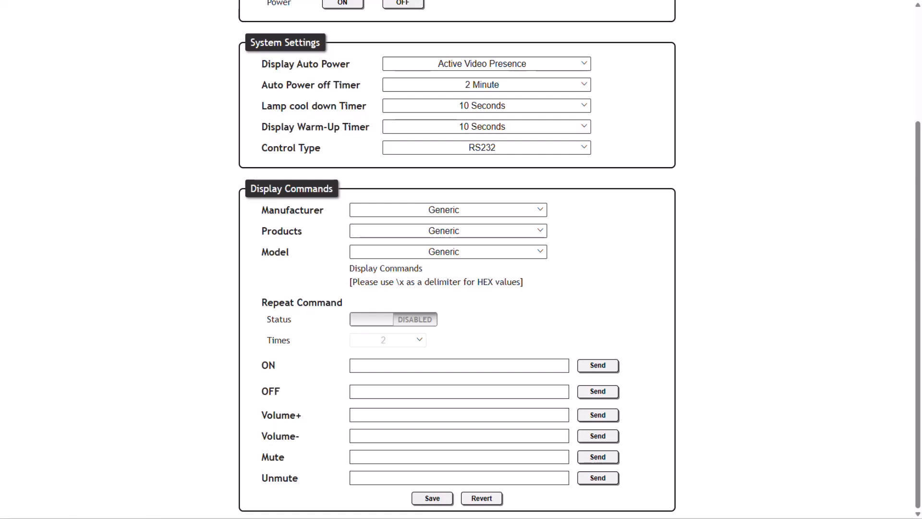
{"action": "left_click", "coordinate": [499, 212]}
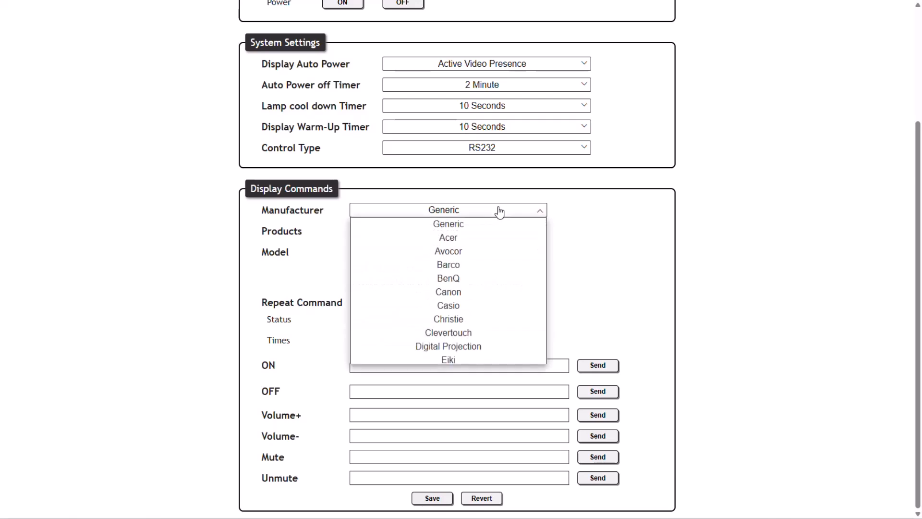
{"action": "left_click", "coordinate": [500, 212]}
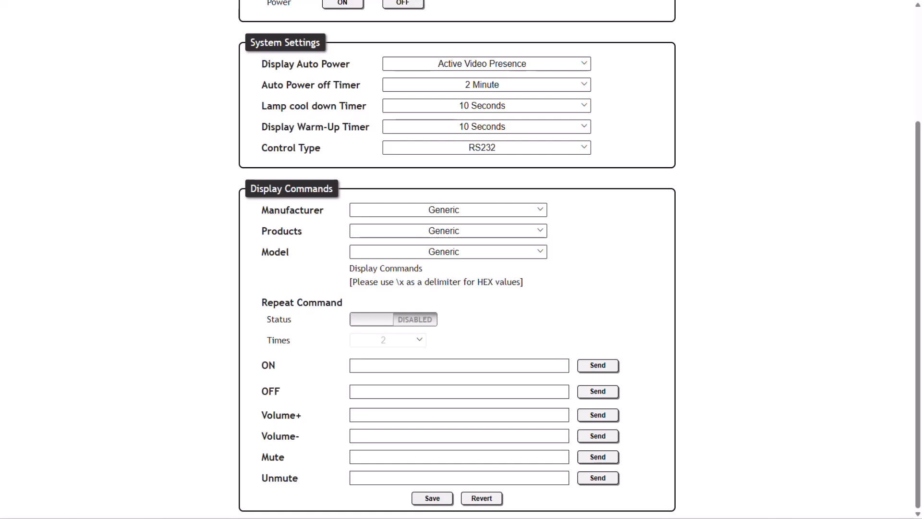
Step: Set the display control type to TCP/IP and examine the IP mode options
{"action": "left_click", "coordinate": [489, 149]}
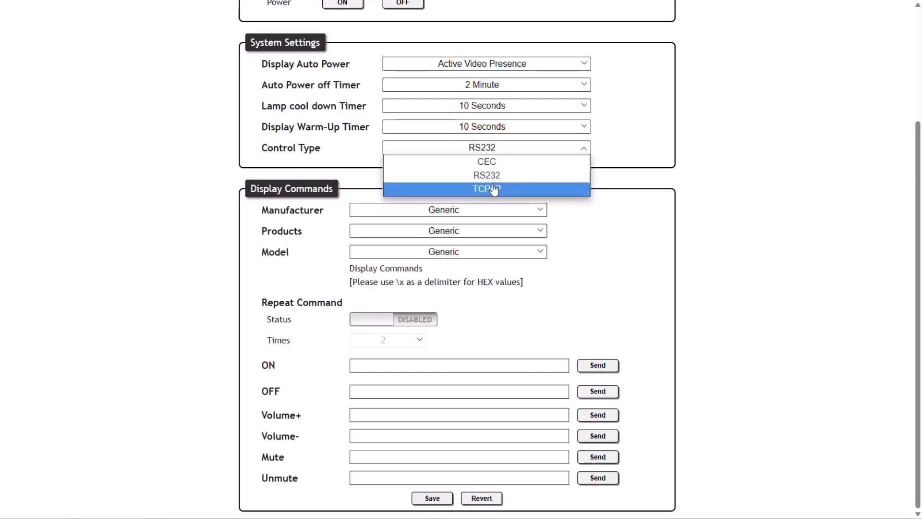
{"action": "left_click", "coordinate": [494, 189]}
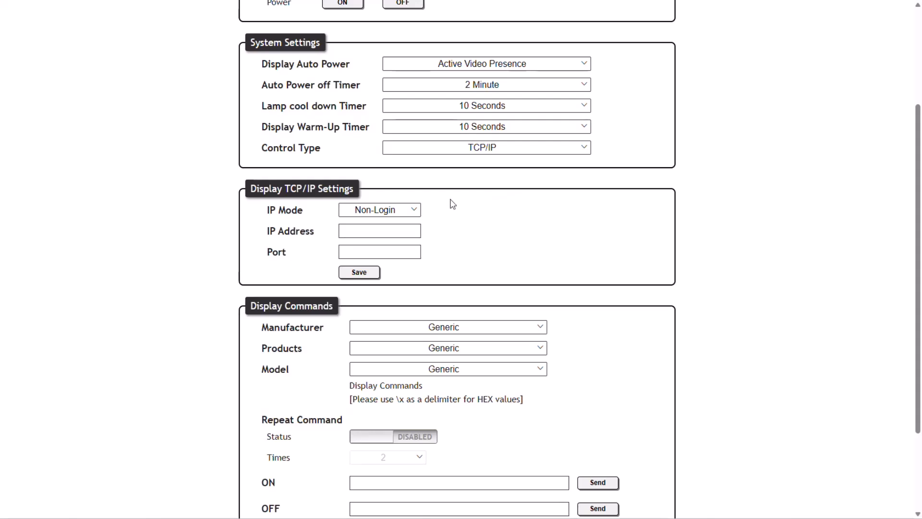
{"action": "left_click", "coordinate": [412, 210]}
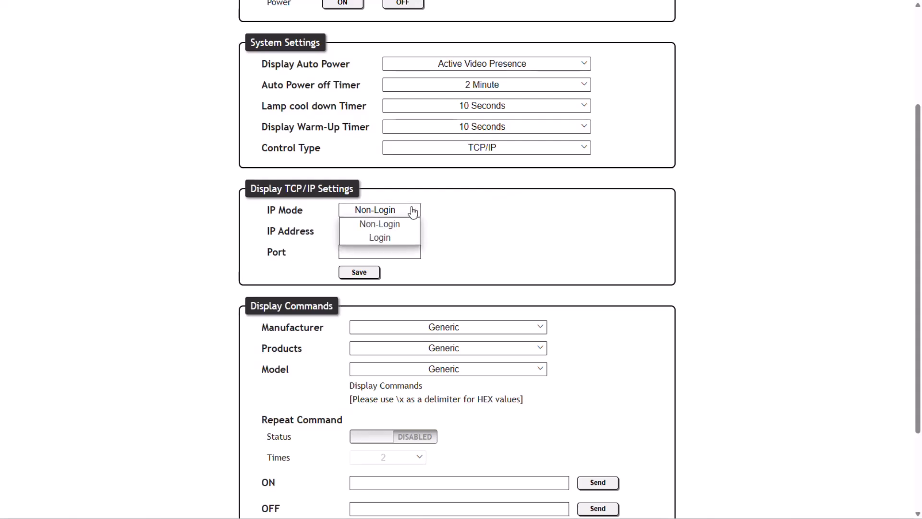
{"action": "left_click", "coordinate": [412, 211]}
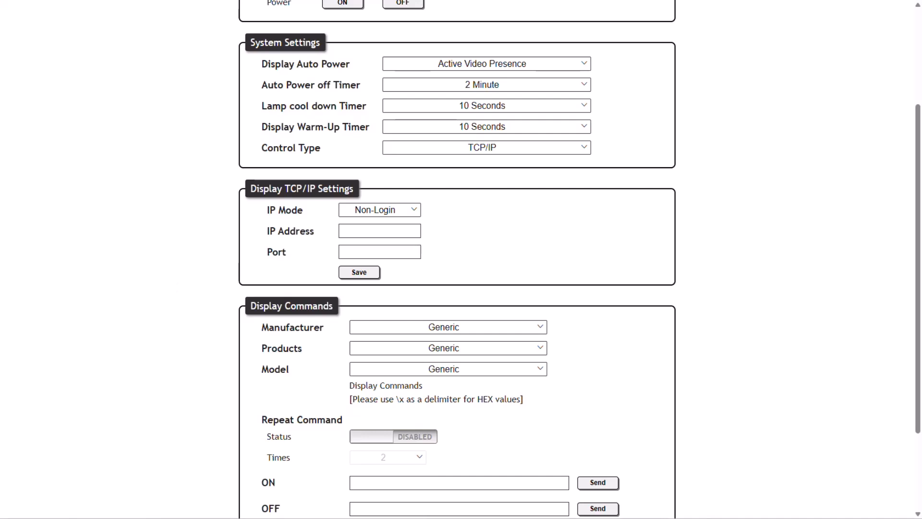
Step: Examine the RS-232 parameter settings for HDBaseT and the console
{"action": "scroll", "coordinate": [750, 156], "scroll_direction": "up", "scroll_amount": 3}
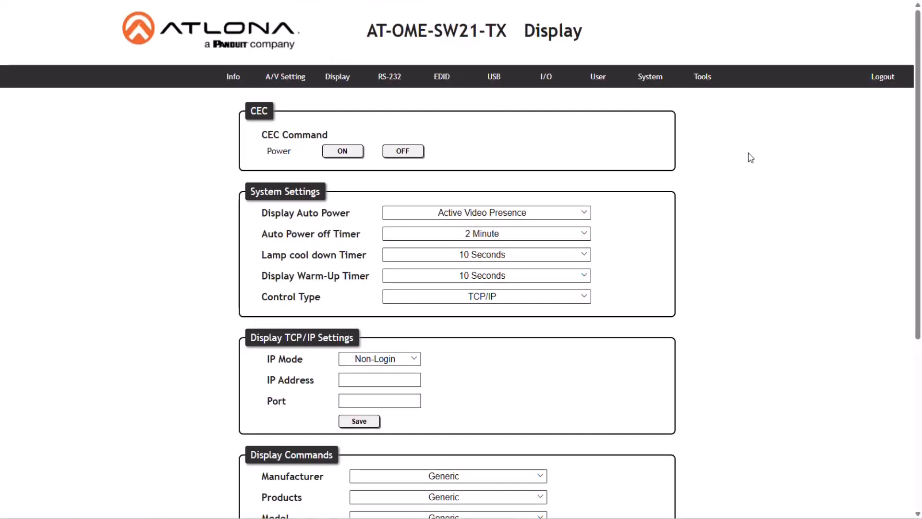
{"action": "left_click", "coordinate": [392, 83]}
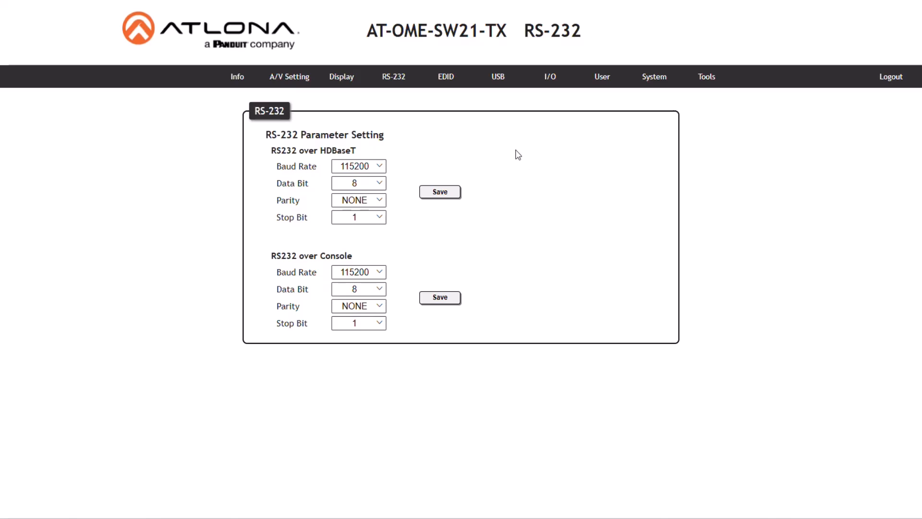
Step: Save the HDBT output's EDID to Mem 1 and check the EDID choices for the HDMI input
{"action": "left_click", "coordinate": [446, 88]}
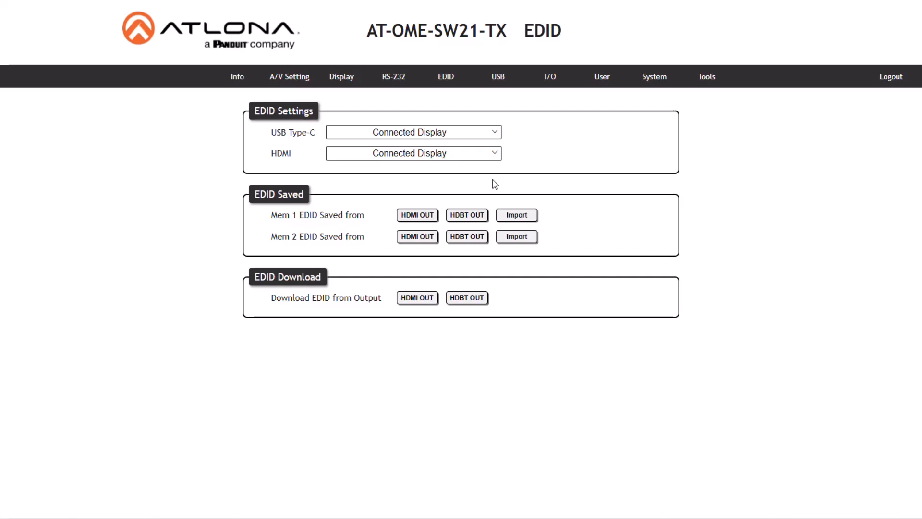
{"action": "left_click", "coordinate": [479, 220]}
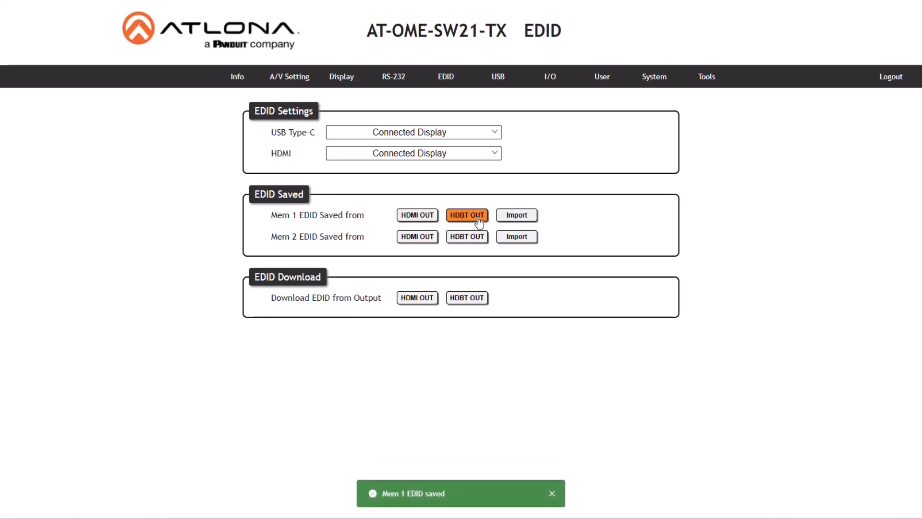
{"action": "left_click", "coordinate": [498, 154]}
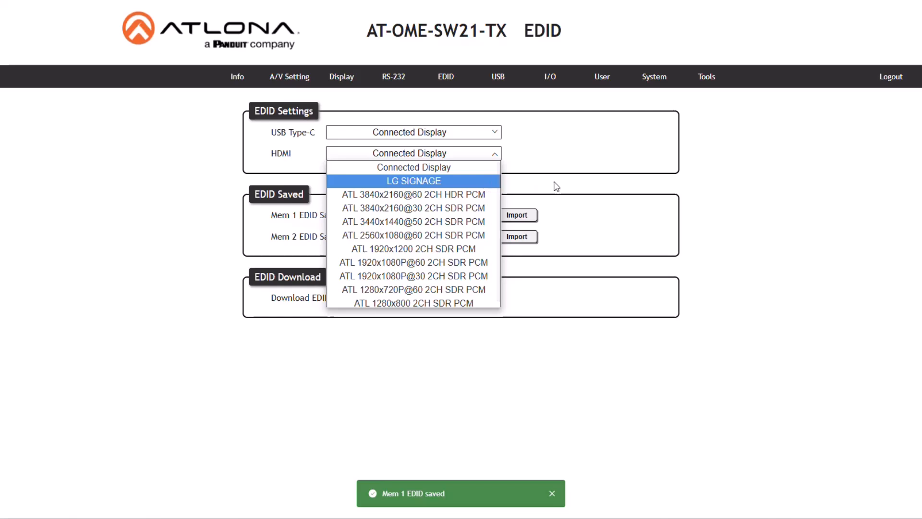
{"action": "left_click", "coordinate": [775, 208]}
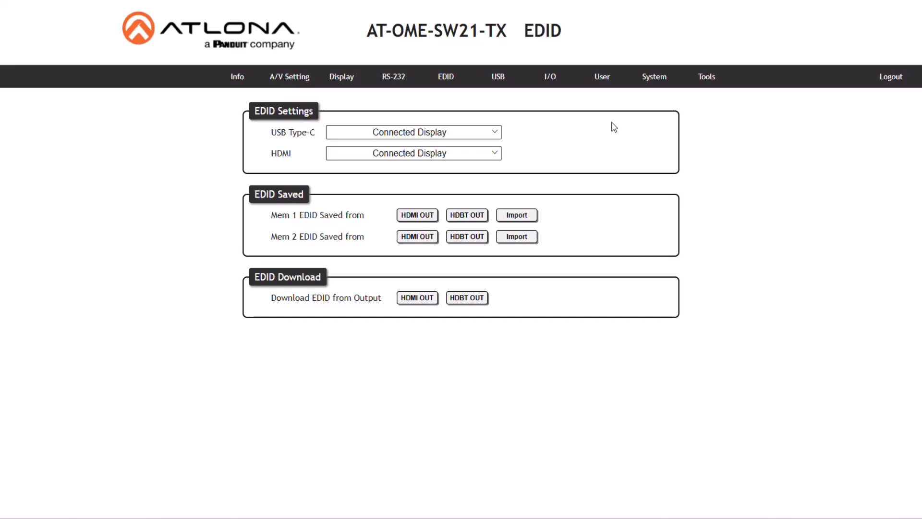
Step: Check the manual USB host choices, return the host to Follow Video, and set USB Hub Vbus +5V to Always High
{"action": "left_click", "coordinate": [489, 82]}
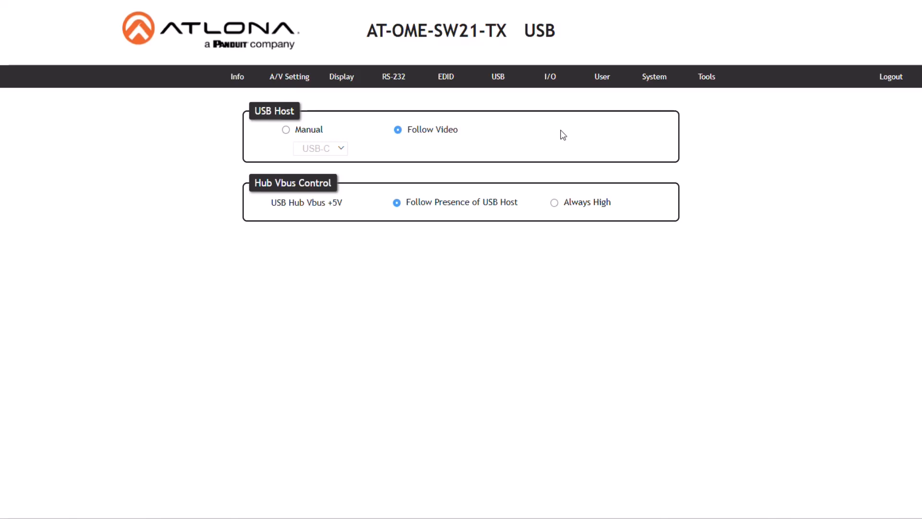
{"action": "left_click", "coordinate": [286, 130]}
{"action": "left_click", "coordinate": [327, 158]}
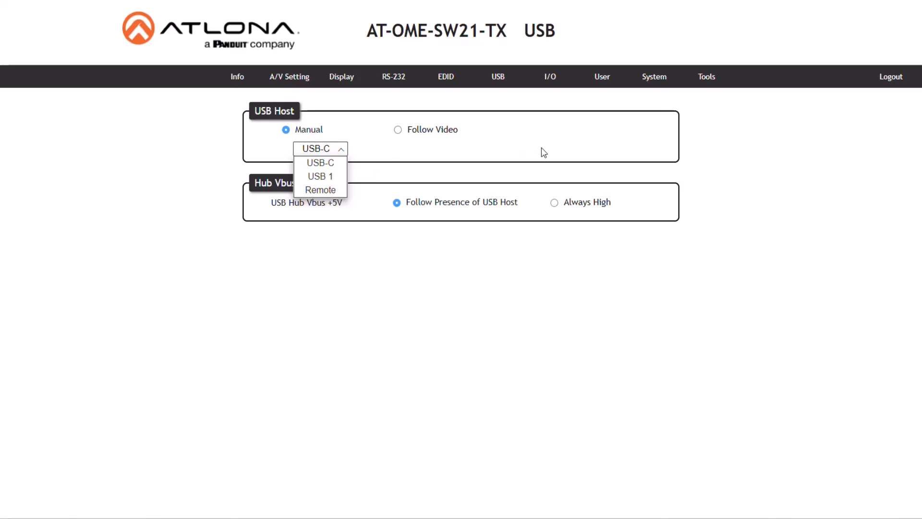
{"action": "left_click", "coordinate": [441, 137]}
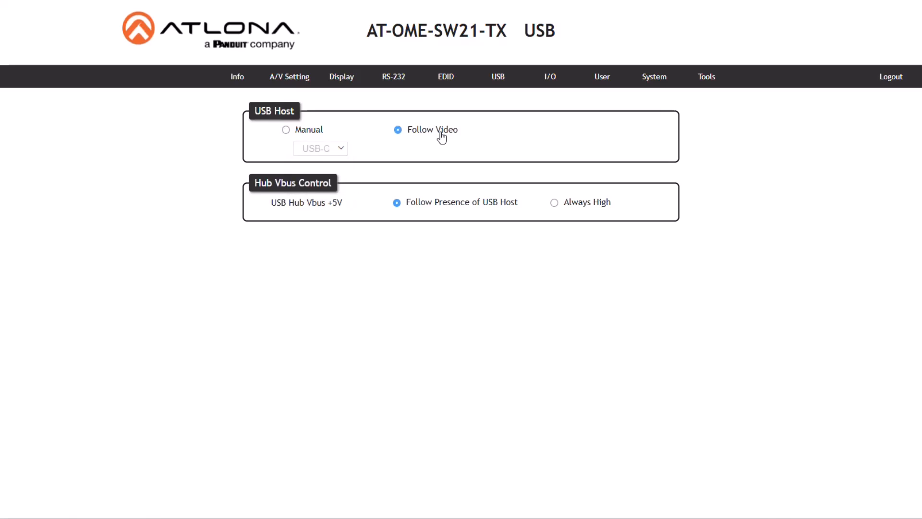
{"action": "left_click", "coordinate": [606, 208]}
Step: Examine the OCS-900 occupancy sensor settings and the host and port fields for adding an Atlona IP sensor
{"action": "left_click", "coordinate": [545, 81]}
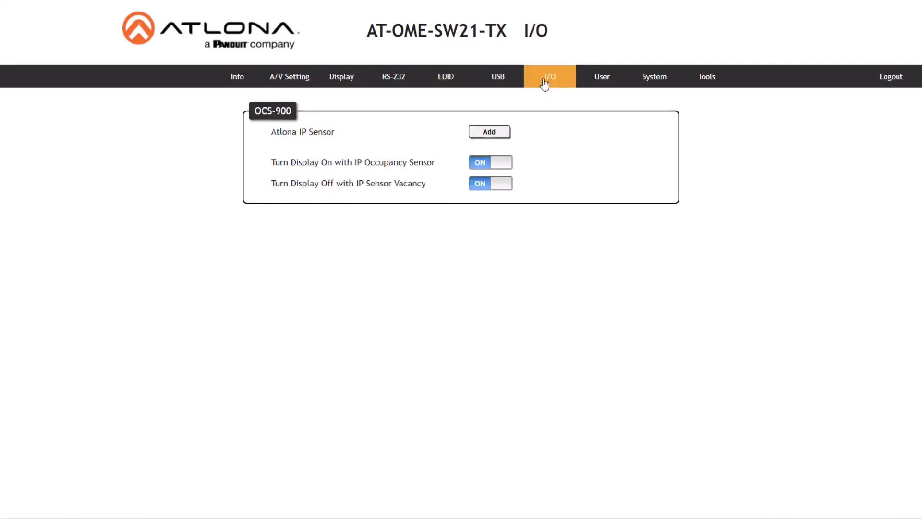
{"action": "left_click", "coordinate": [495, 134]}
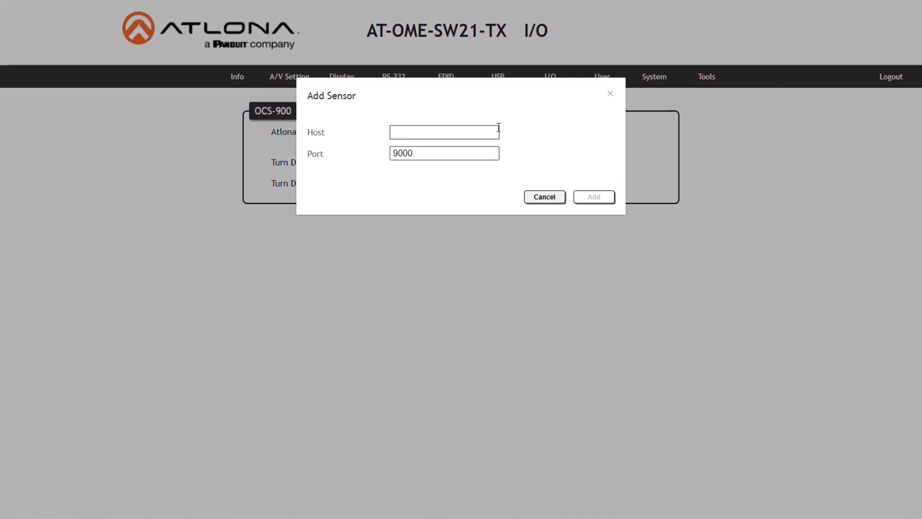
{"action": "left_click", "coordinate": [610, 95]}
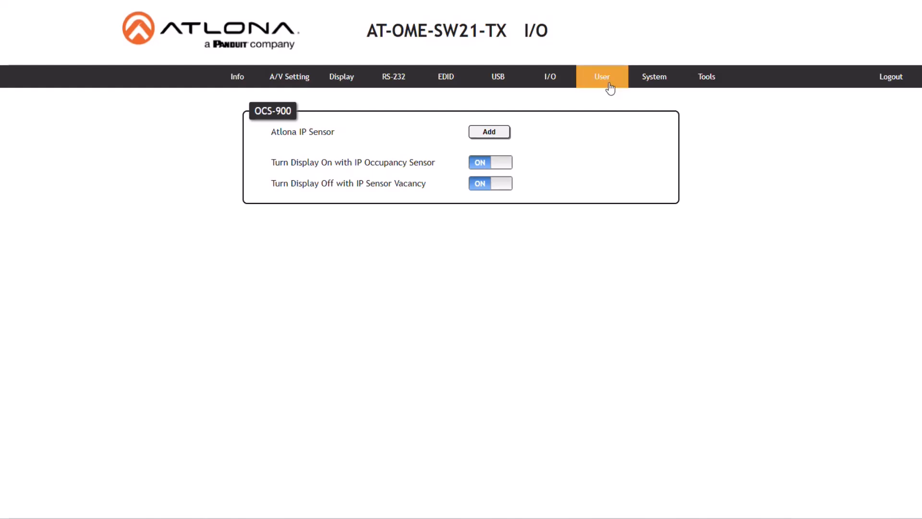
Step: Review the web login credential fields, and the network and system maintenance settings, including firmware update and configuration import and export
{"action": "left_click", "coordinate": [610, 88]}
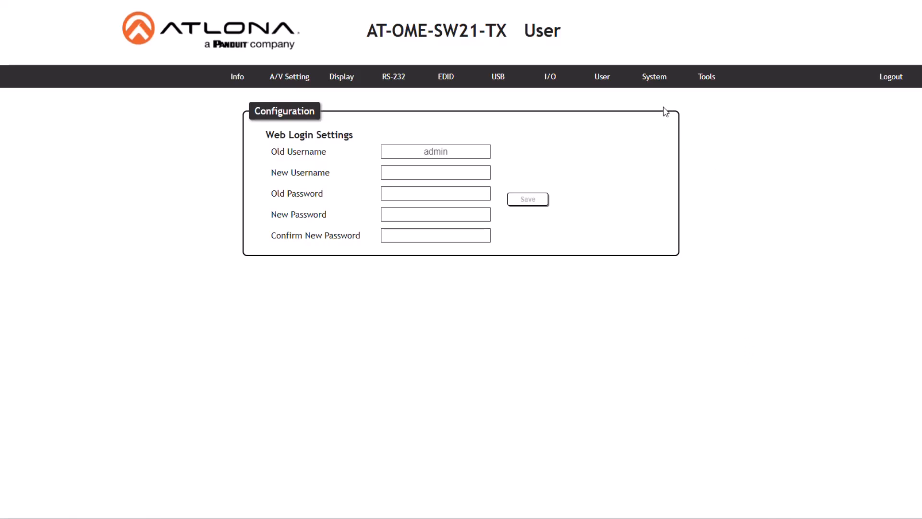
{"action": "left_click", "coordinate": [662, 88]}
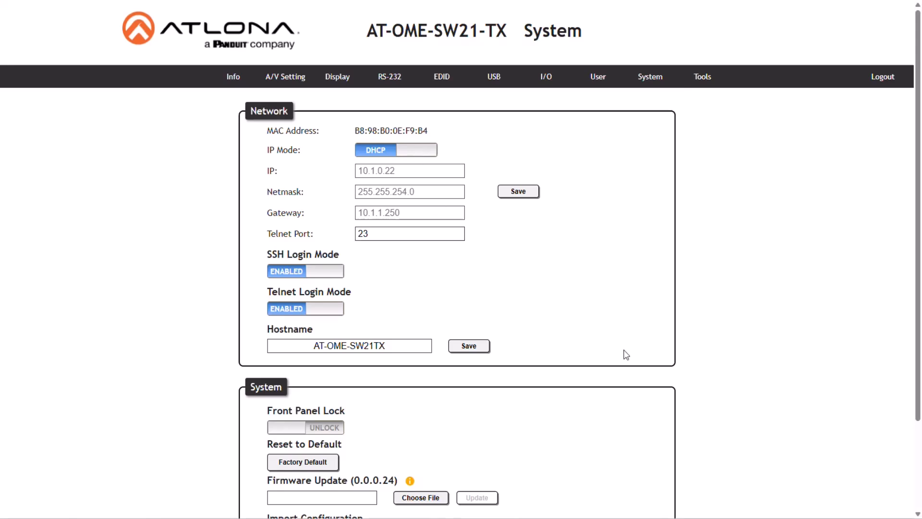
{"action": "scroll", "coordinate": [626, 355], "scroll_direction": "down", "scroll_amount": 3}
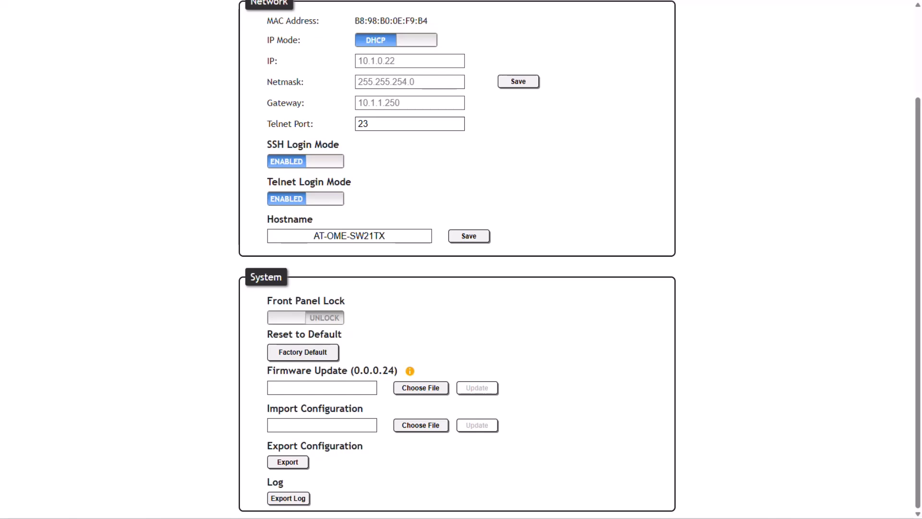
{"action": "scroll", "coordinate": [761, 284], "scroll_direction": "up", "scroll_amount": 2}
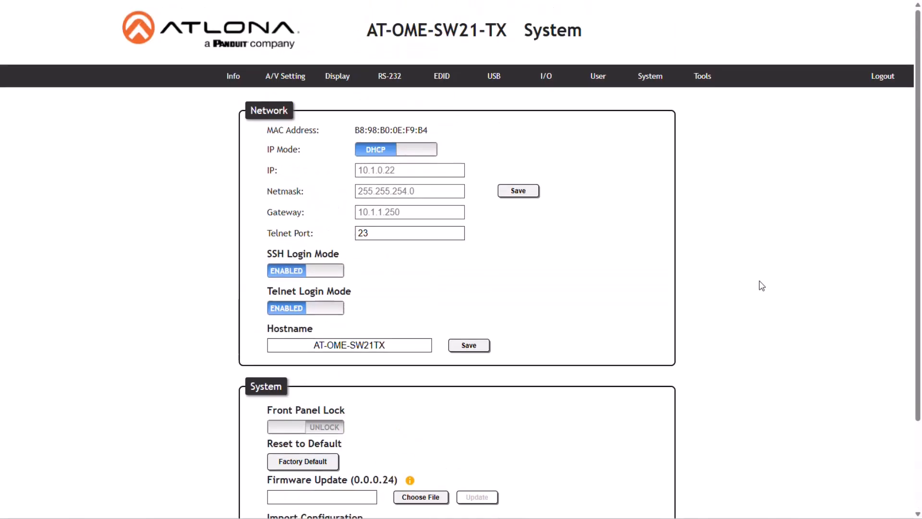
Step: Start the HDBaseT channel cable test
{"action": "left_click", "coordinate": [694, 81]}
{"action": "left_click", "coordinate": [382, 136]}
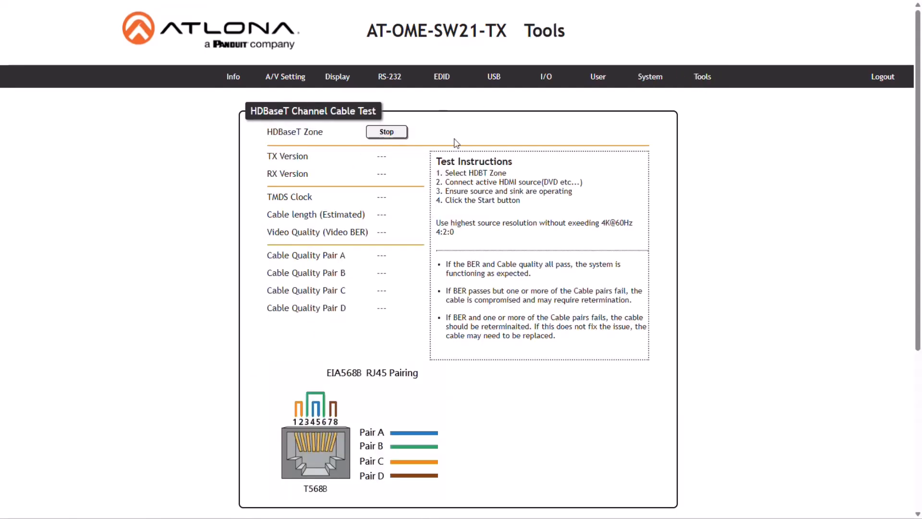